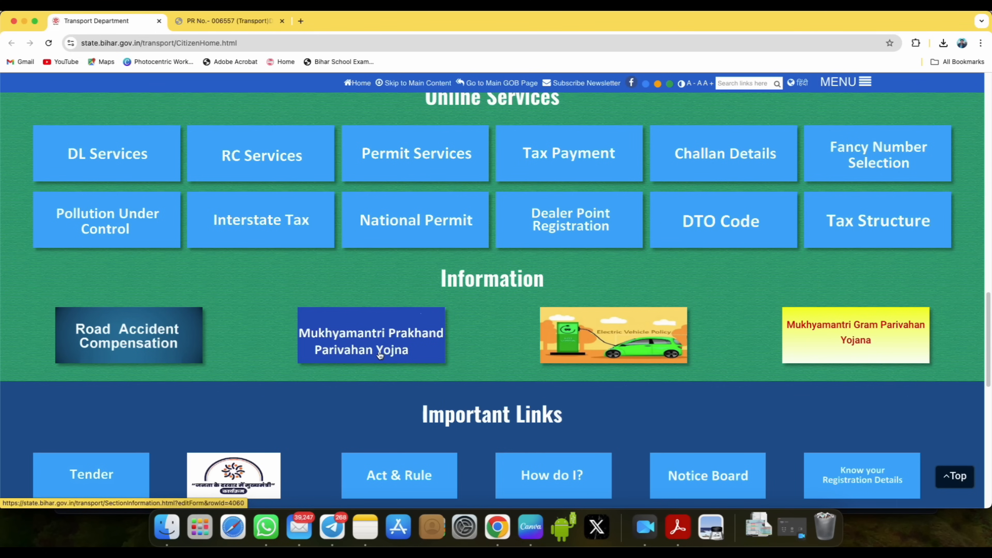
Open the Mukhyamantri Gram Parivahan Yojana information page and read the scheme's notification
click(868, 332)
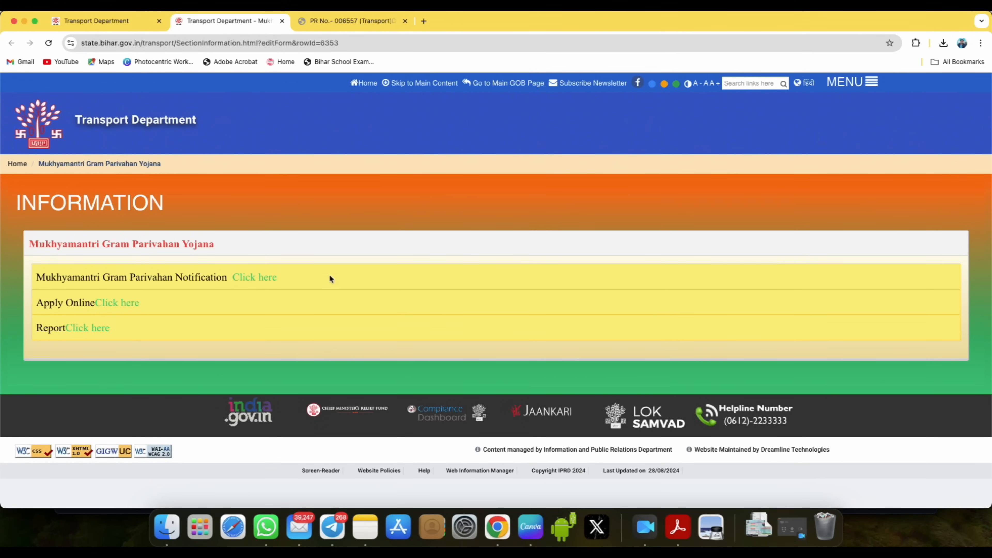
click(250, 278)
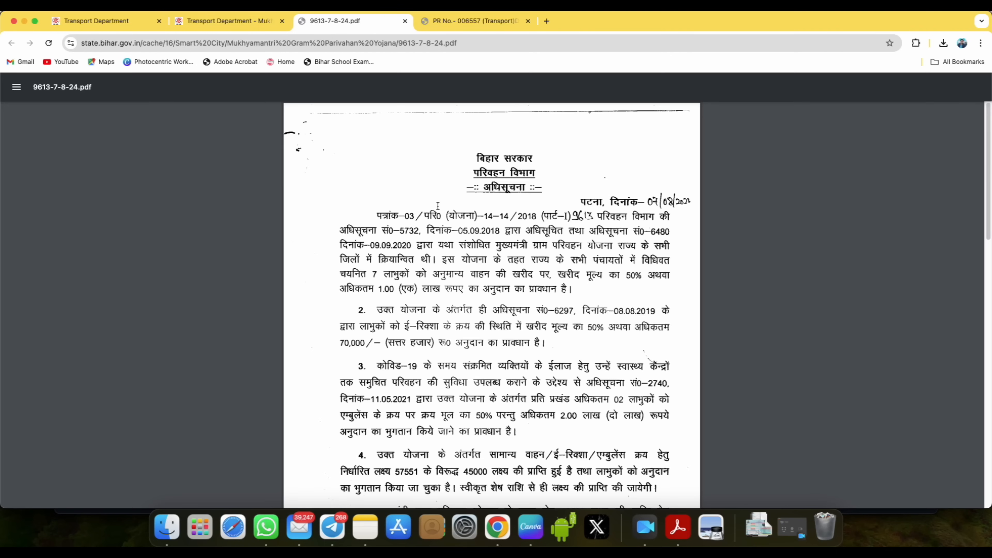
scroll(236, 255, down, 4)
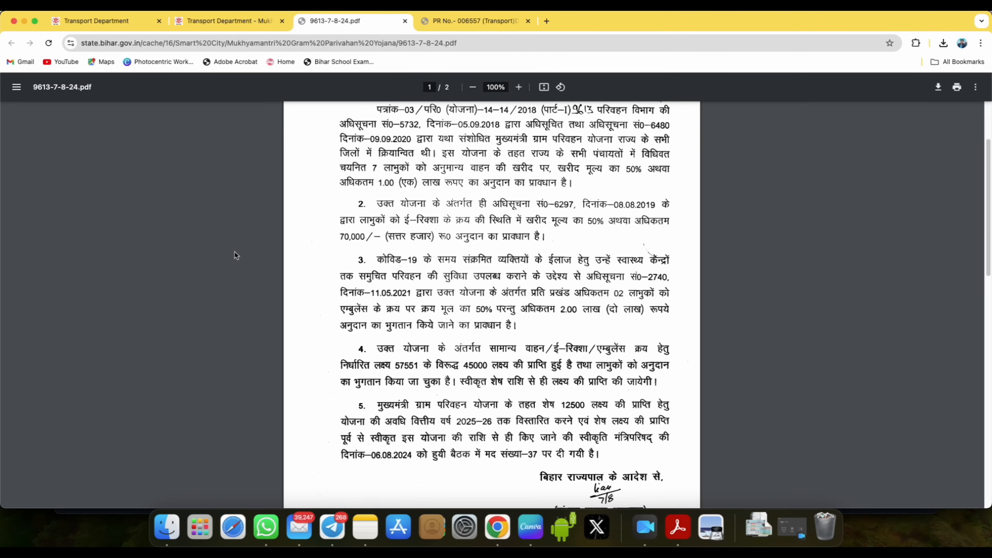
Go back to the scheme's information page, follow its Apply Online link to the external site and open the new user registration form
click(236, 26)
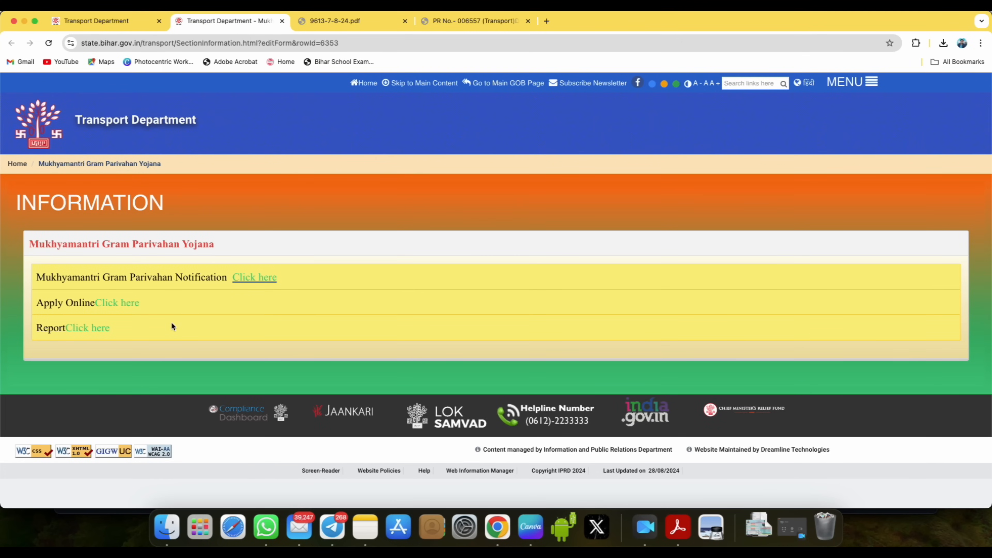
click(119, 304)
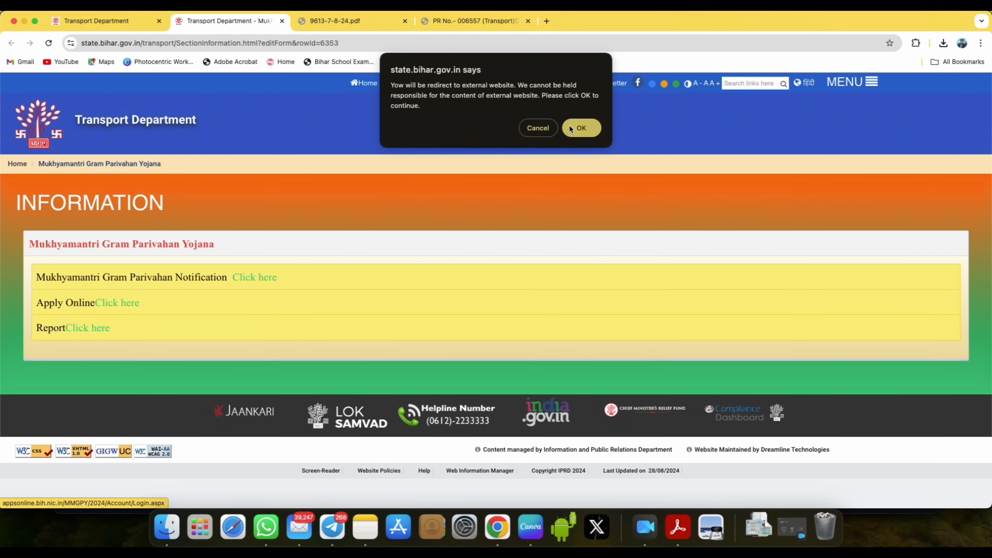
click(580, 128)
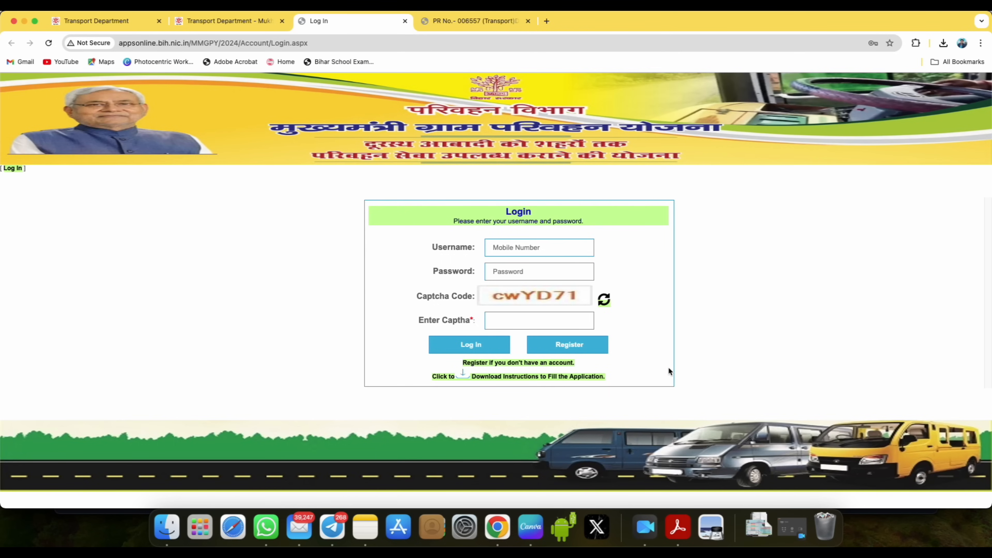
click(574, 347)
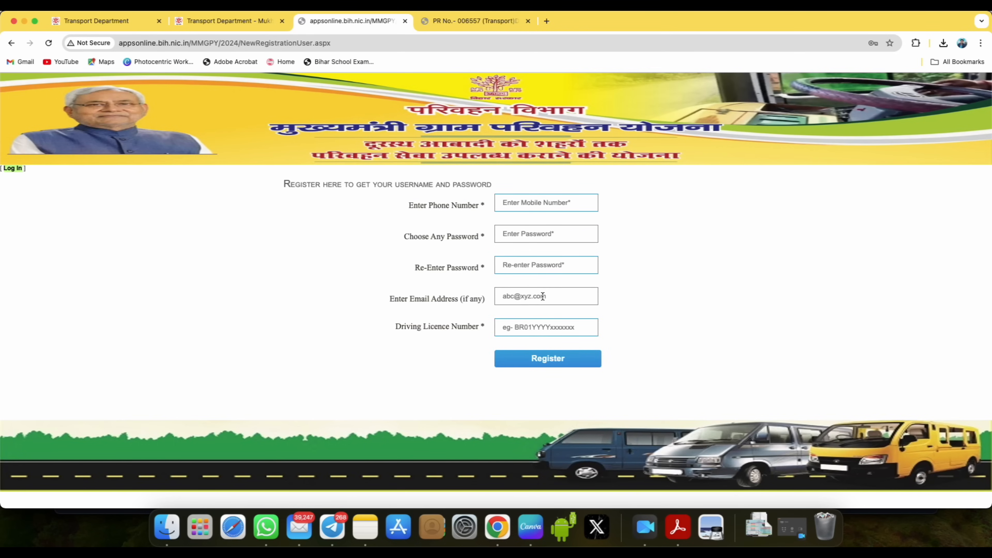
Highlight the Enter Phone Number and Choose Any Password labels on the registration form
drag(408, 205, 483, 205)
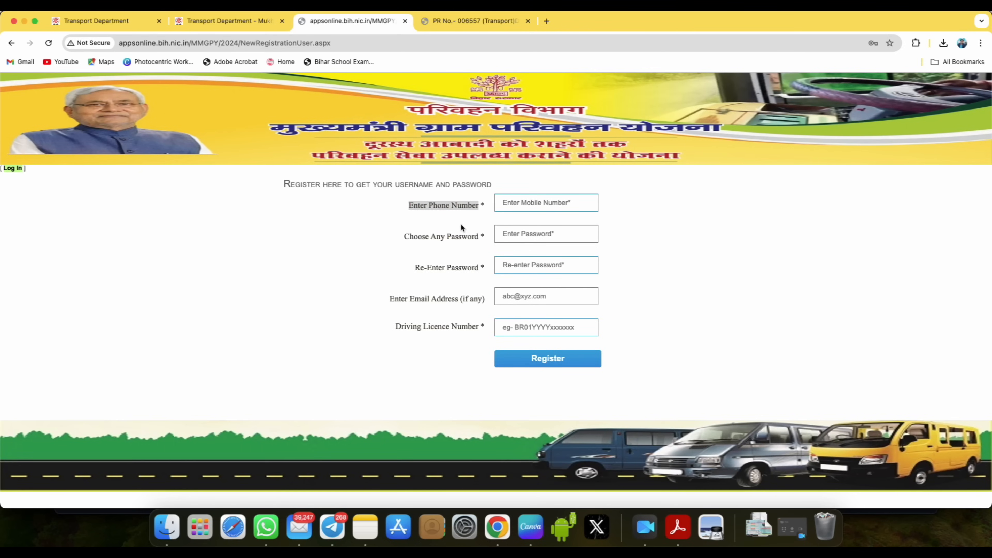
click(402, 237)
drag(404, 237, 482, 237)
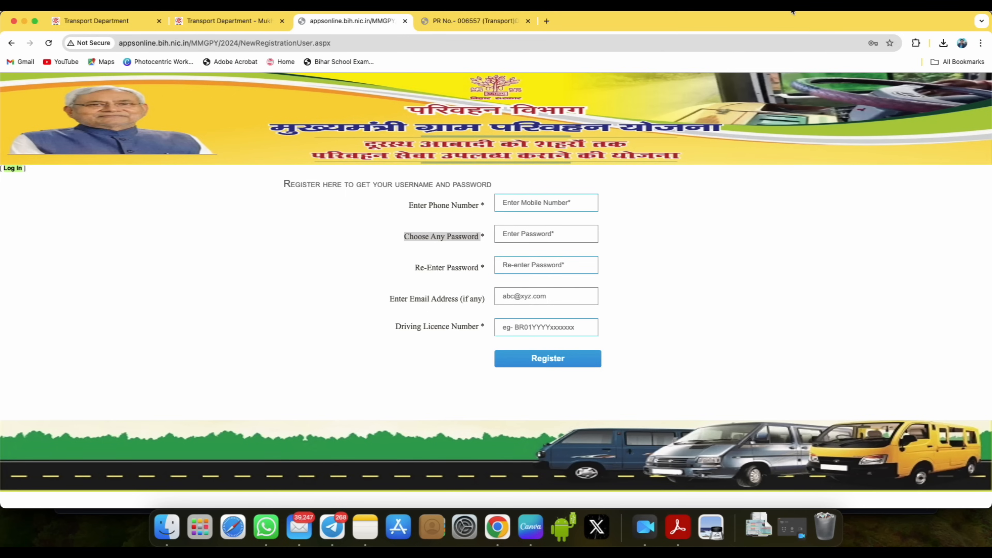
Annotate the registration form in red with a handwritten sample password and tick the Re-Enter Password, Email Address and Driving Licence Number labels
key(alt+shift+a)
click(843, 497)
mouse_move(703, 304)
mouse_down()
mouse_move(710, 380)
mouse_move(783, 259)
mouse_move(792, 270)
mouse_move(804, 231)
mouse_move(820, 236)
mouse_move(824, 272)
mouse_move(865, 227)
mouse_move(888, 219)
mouse_move(807, 294)
mouse_up()
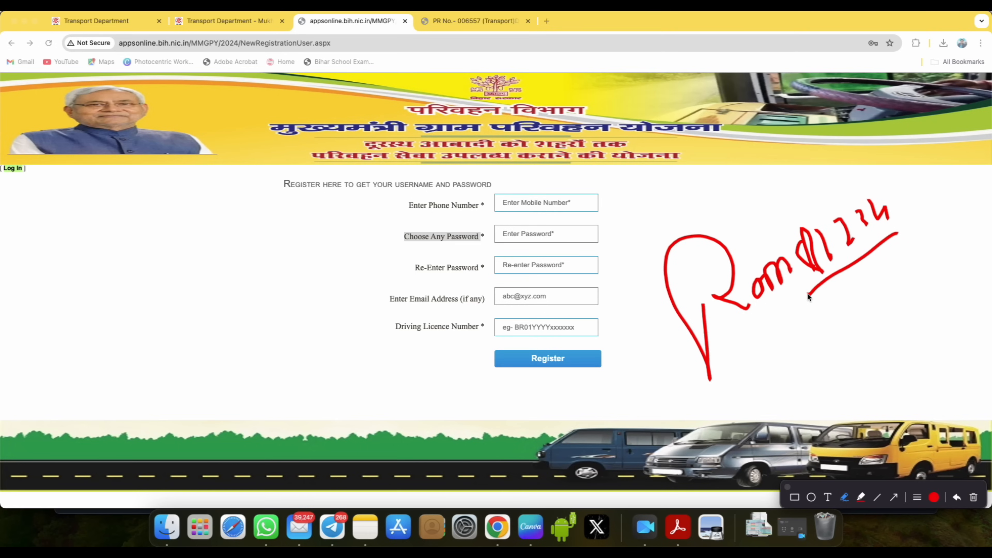
drag(391, 275, 447, 251)
drag(374, 301, 412, 288)
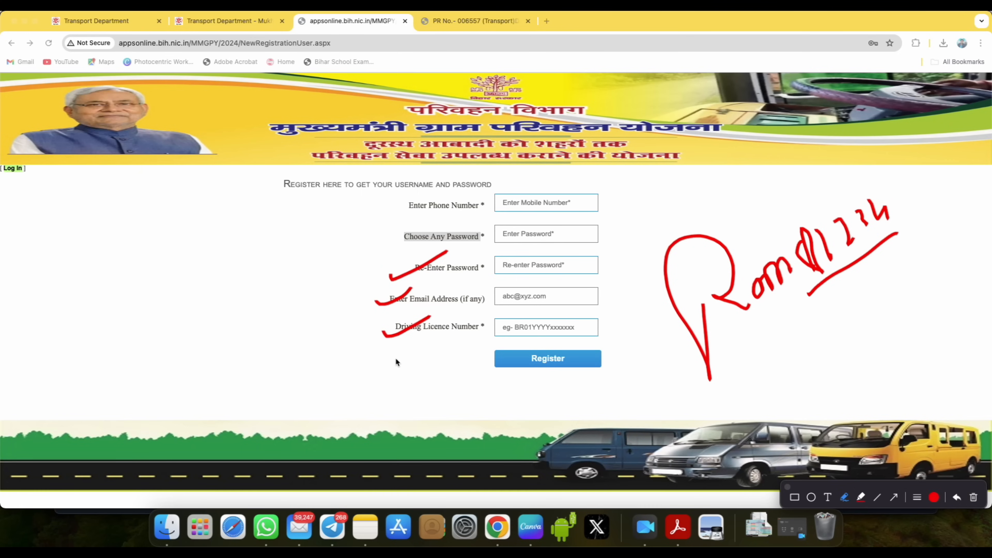
drag(578, 352, 559, 365)
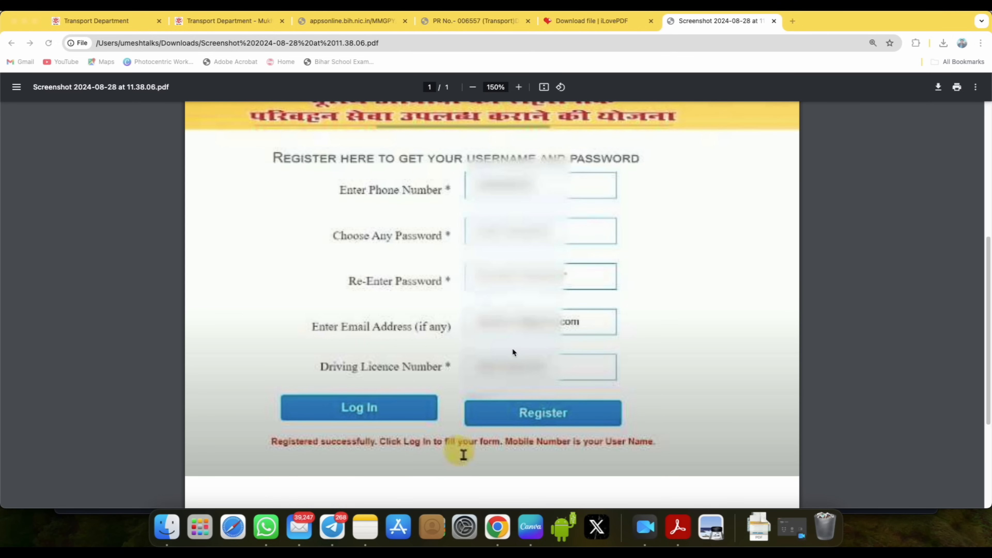
Return to the registration form and go to the portal's login page
click(347, 21)
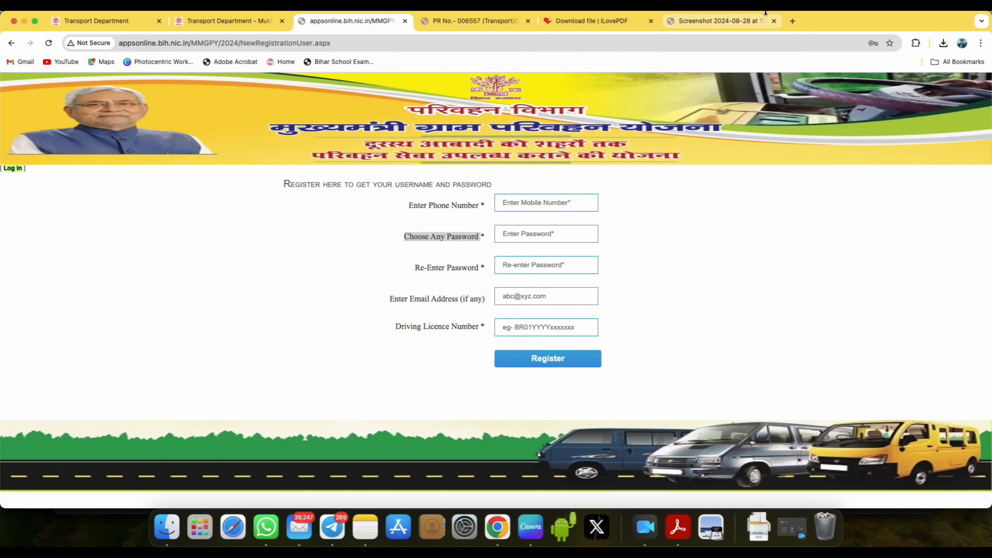
click(13, 168)
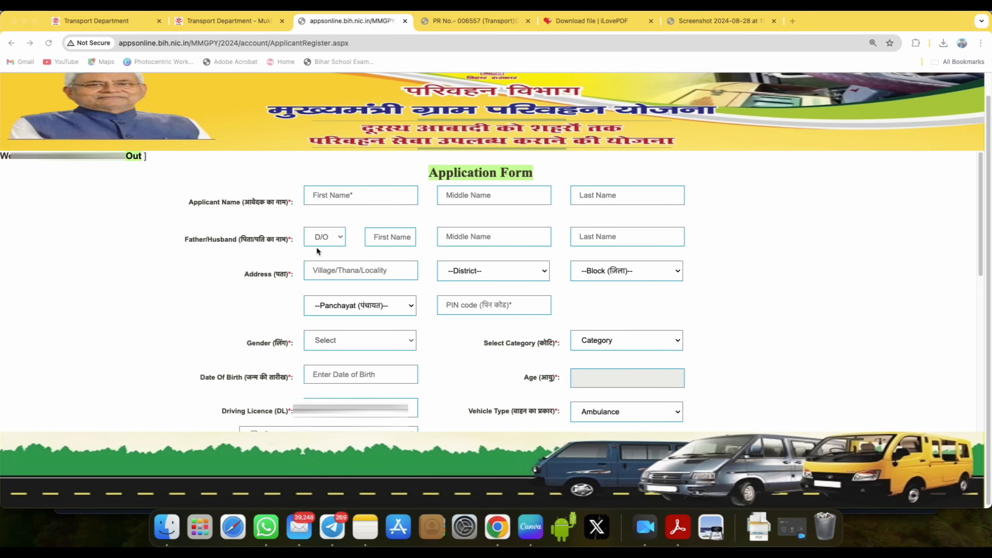
Set the father/husband relation to S/O and the address to district Gopalganj, block Barauli and panchayat Dewapur
click(325, 238)
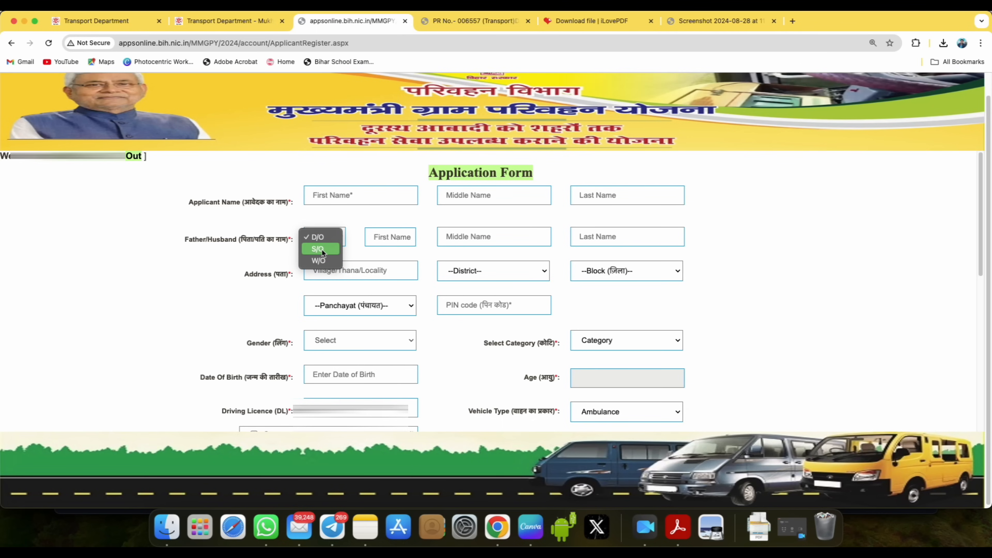
click(323, 250)
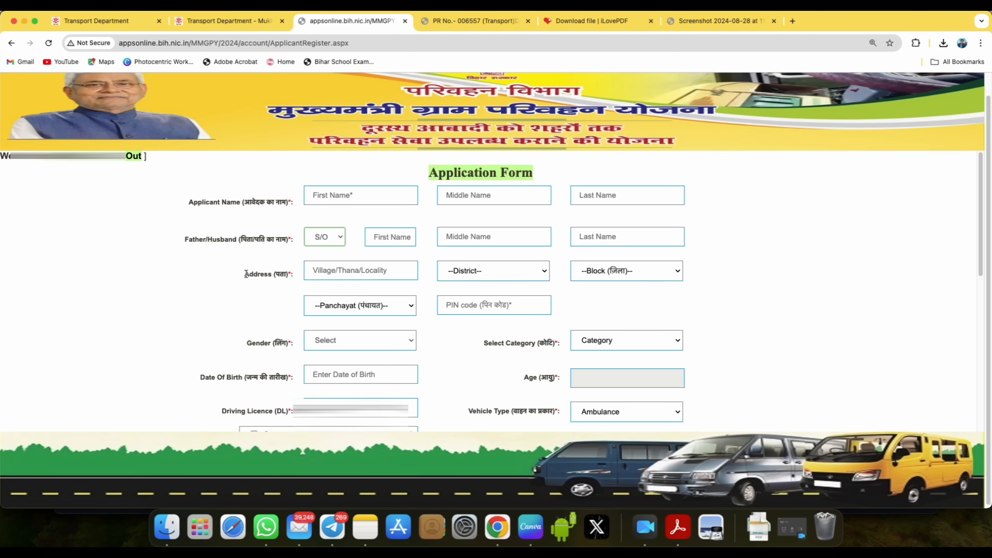
drag(243, 274, 279, 274)
click(473, 270)
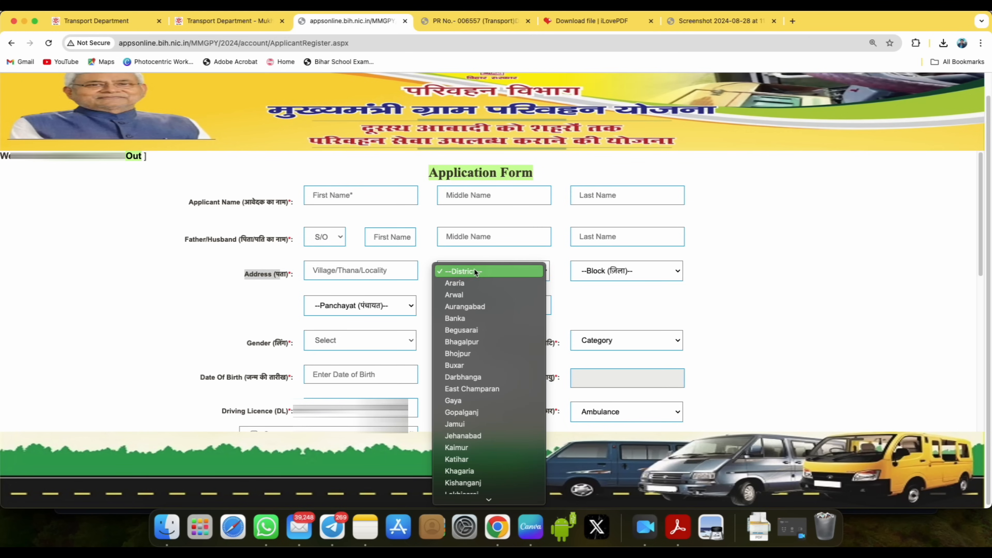
click(479, 411)
click(595, 270)
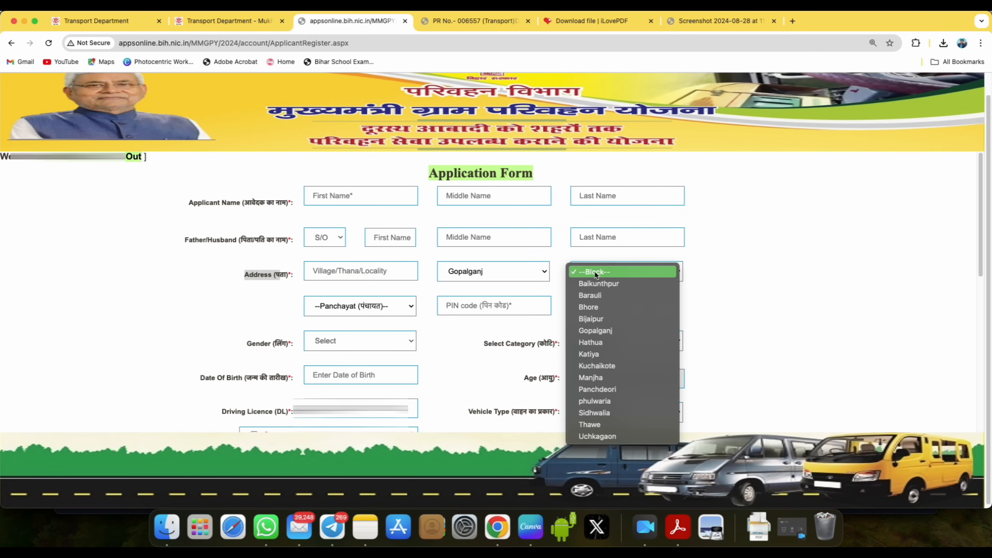
click(595, 297)
click(358, 302)
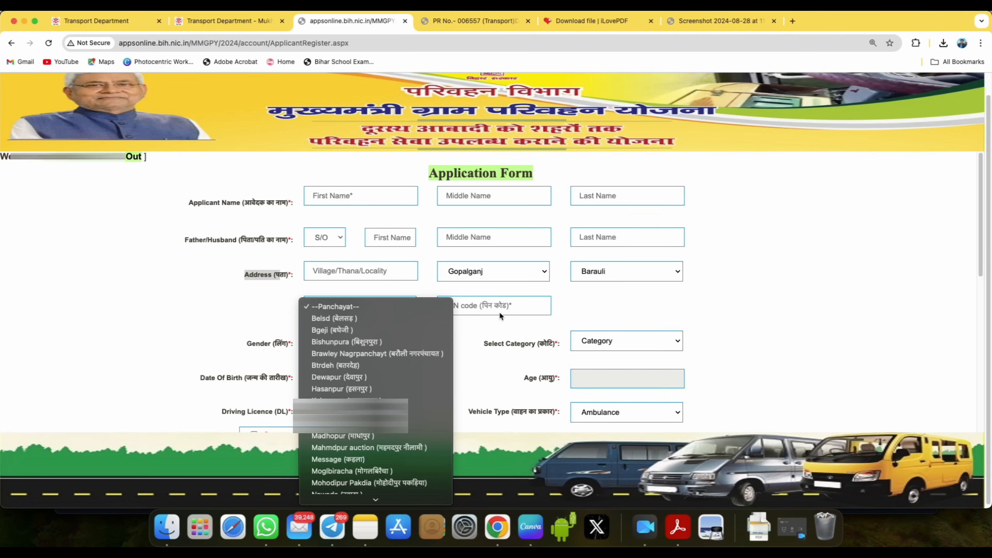
scroll(349, 428, down, 2)
scroll(349, 430, down, 3)
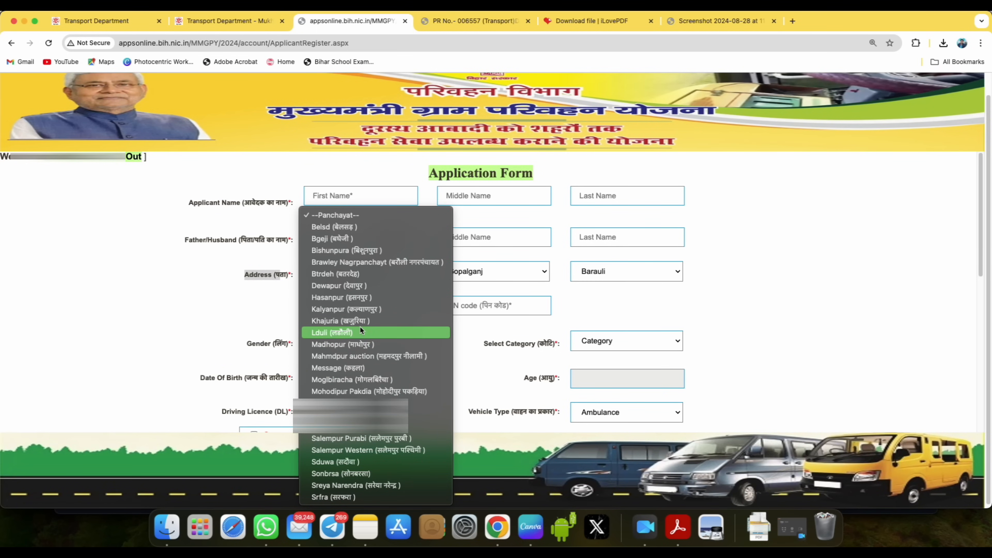
click(334, 288)
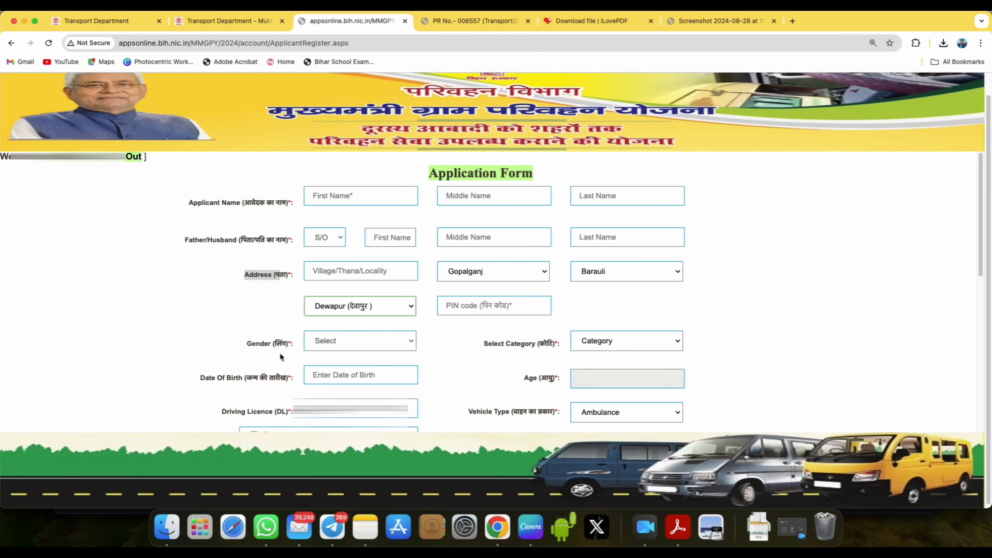
Set the applicant's gender to Female and the category to EBC
click(352, 341)
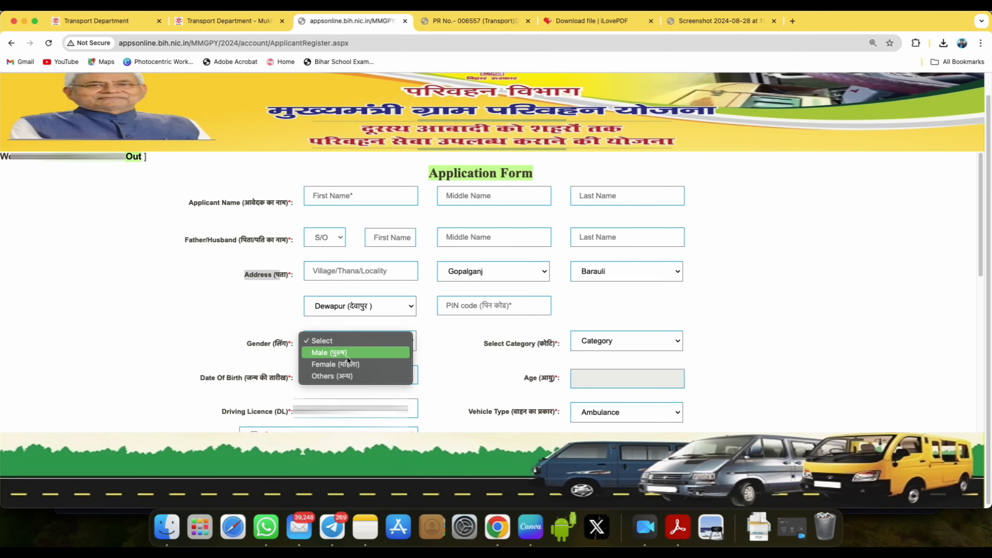
click(348, 363)
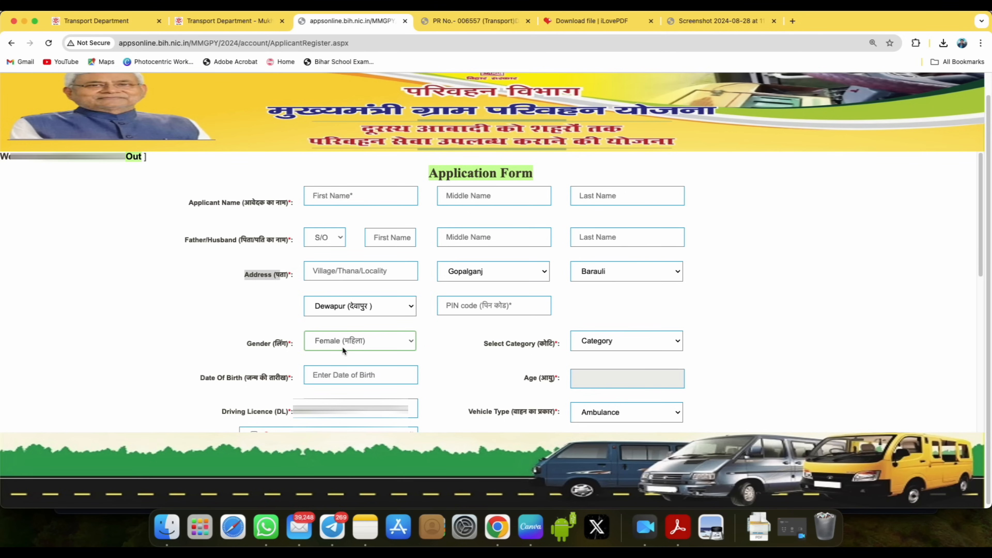
click(603, 341)
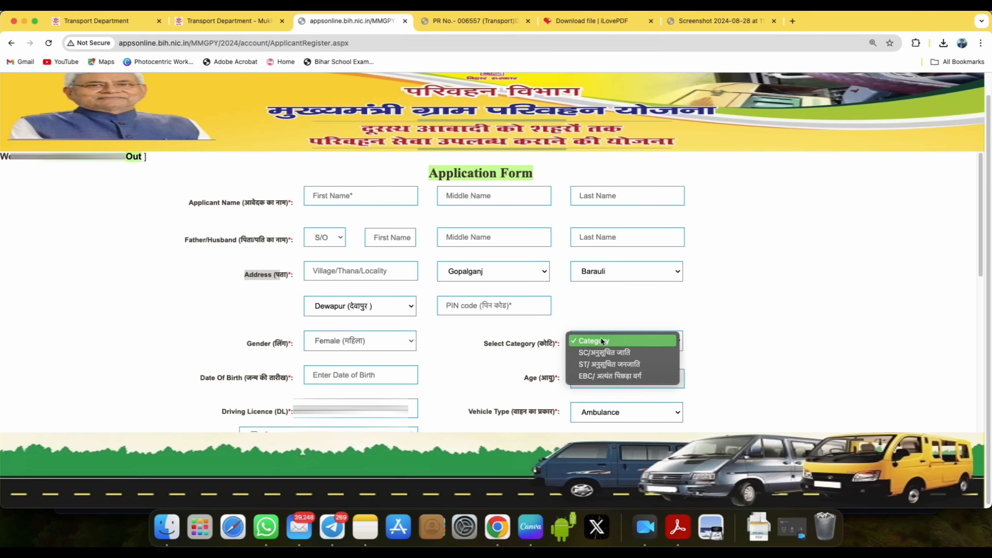
click(592, 371)
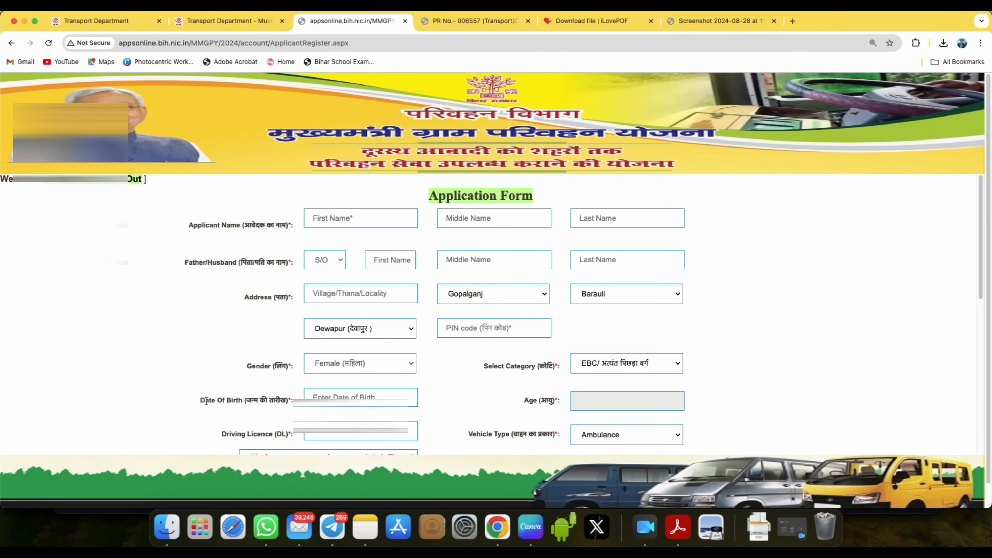
Highlight the Date Of Birth label and set the vehicle type to 3-Wheeler
drag(206, 401, 280, 401)
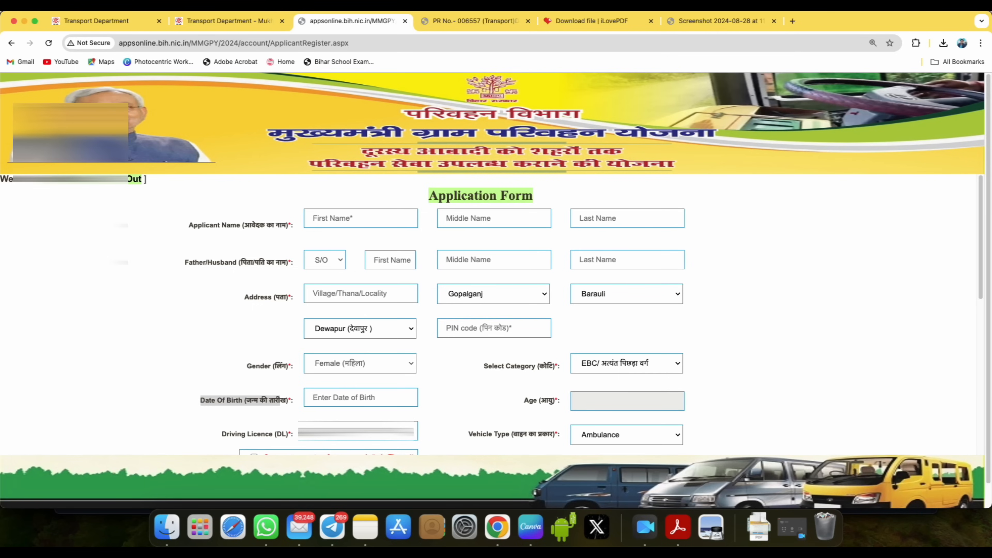
click(664, 437)
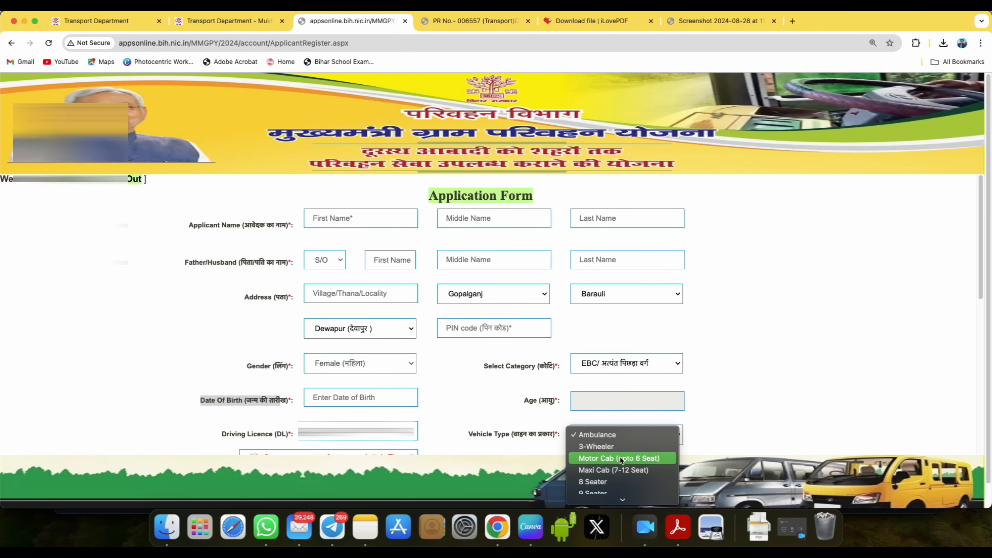
scroll(616, 473, down, 1)
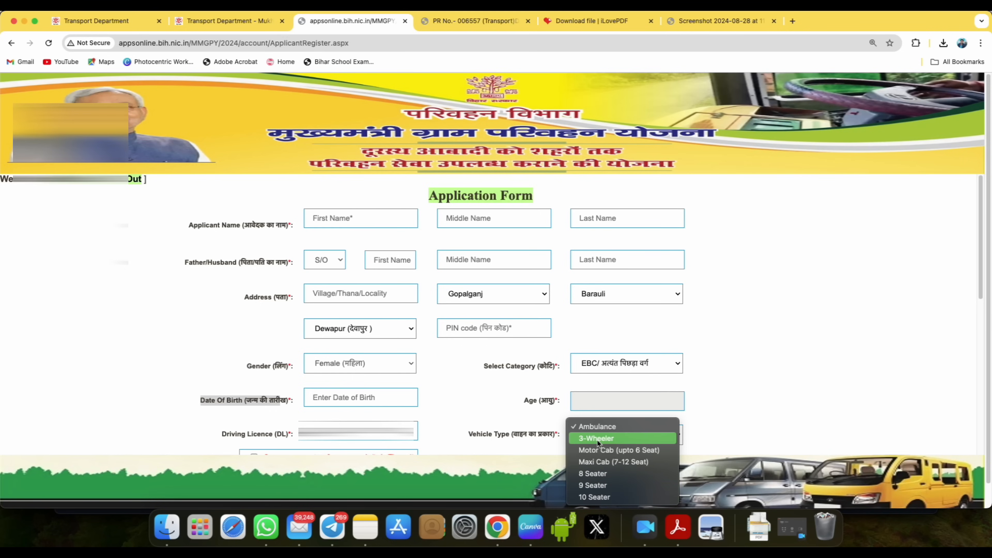
click(605, 438)
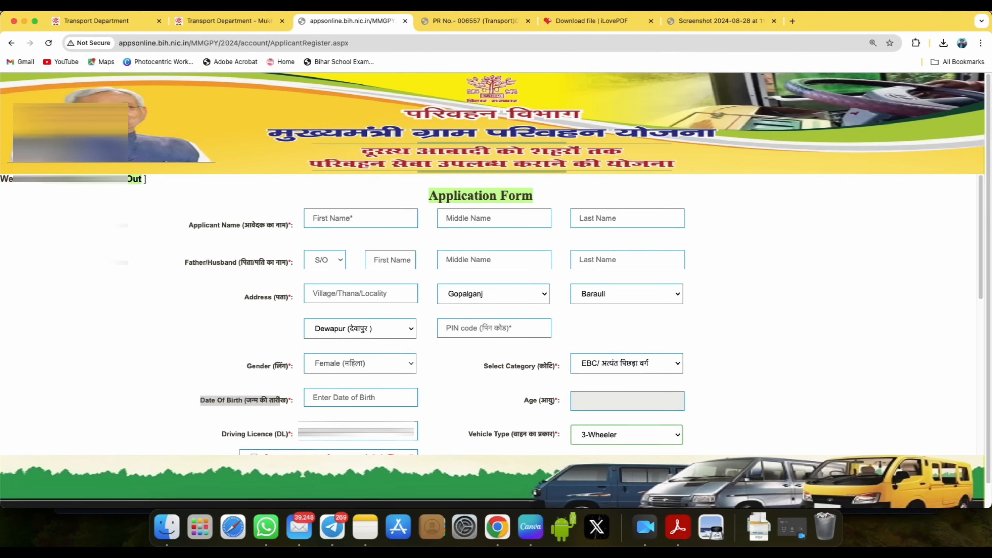
Tick only Matriculation under Educational Qualification, leaving Intermediate and Non-Metric/Other unselected
scroll(729, 279, down, 6)
scroll(729, 279, down, 1)
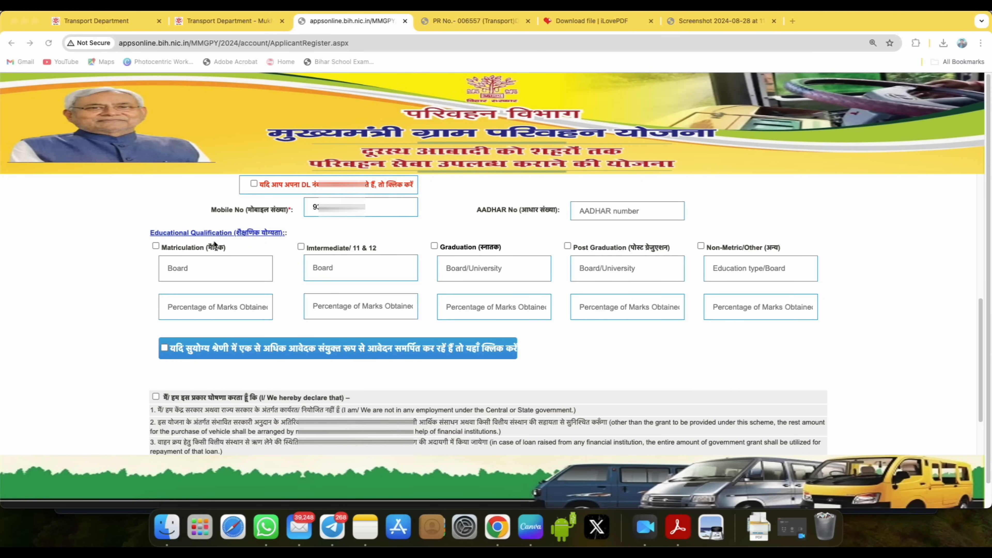
click(156, 246)
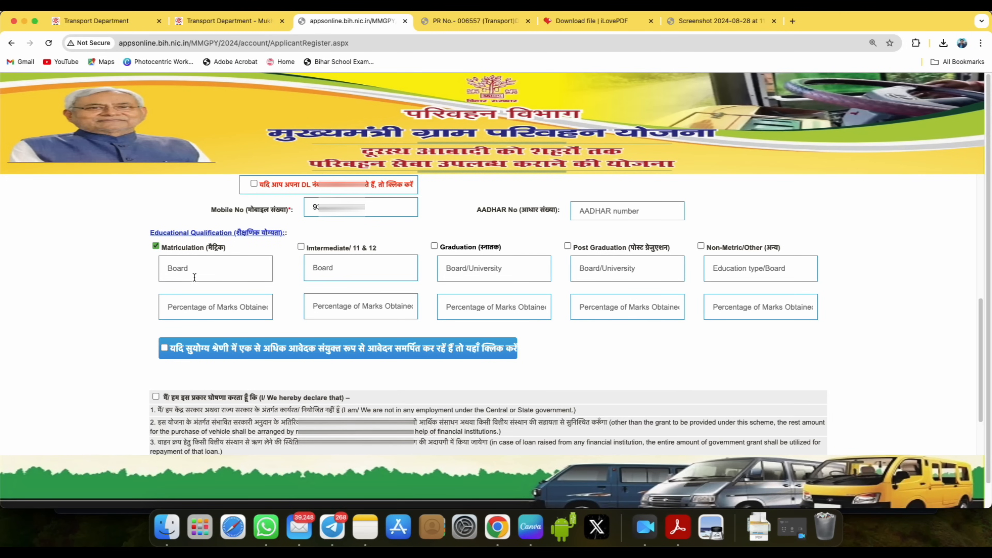
click(185, 270)
click(301, 247)
click(156, 247)
click(701, 246)
click(700, 247)
Mark the application as joint with several applicants and answer Yes to both the EBC category and 139 blocks questions
click(167, 347)
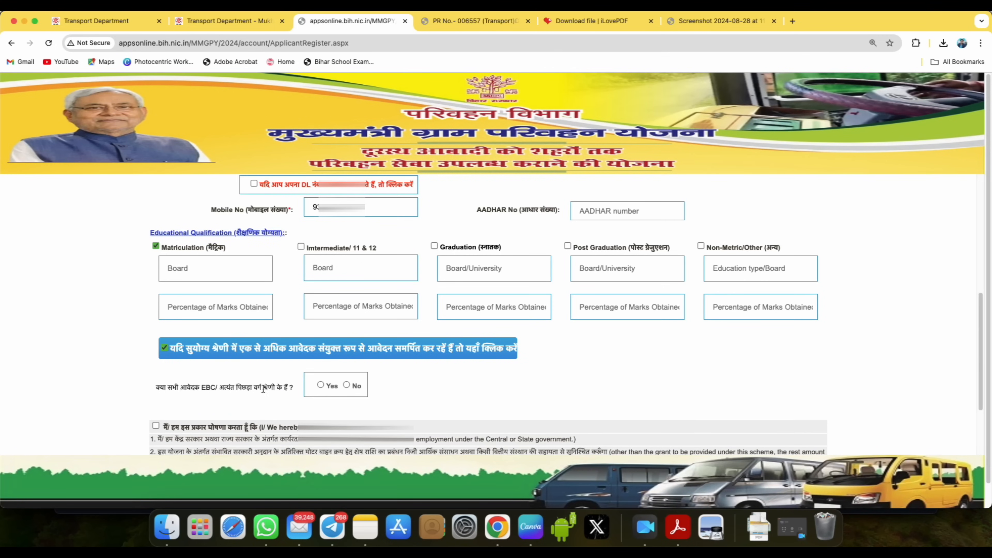
drag(204, 391, 213, 390)
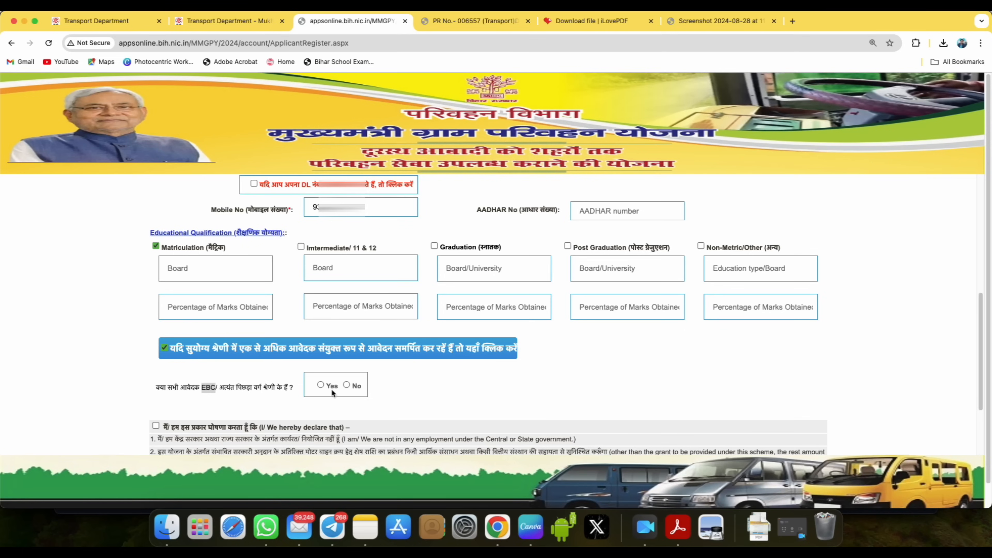
click(321, 385)
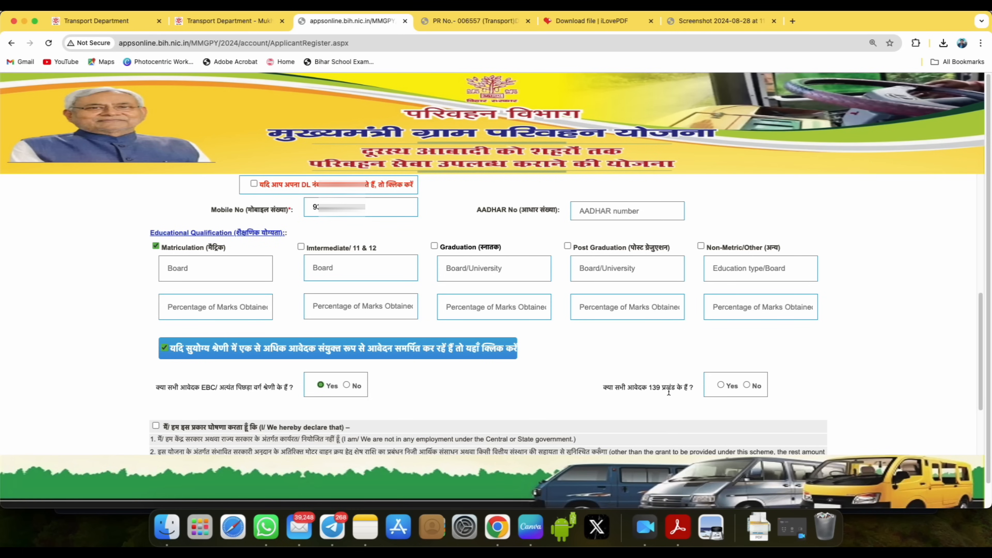
drag(648, 389, 672, 388)
click(721, 386)
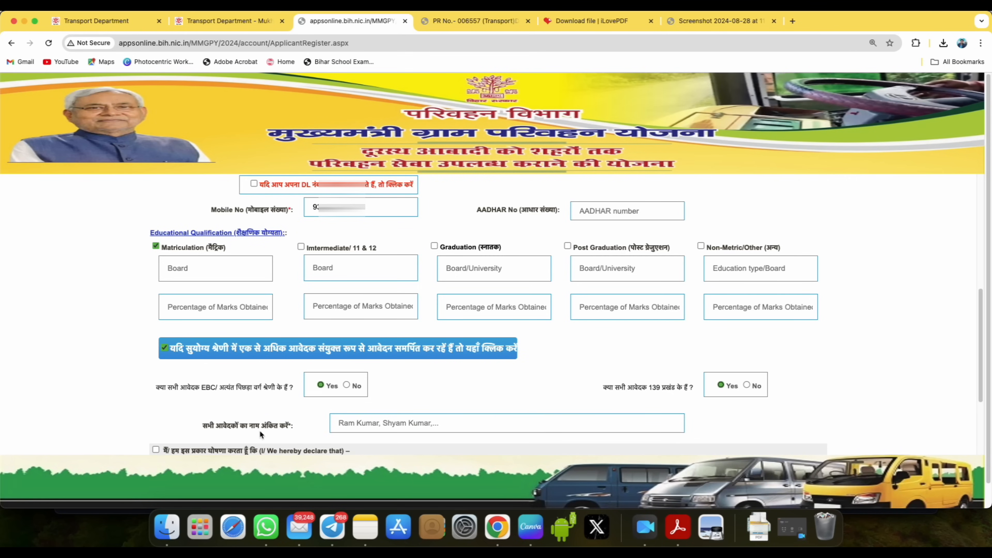
Unmark the application as joint, leaving the all-applicants' names field empty
click(349, 427)
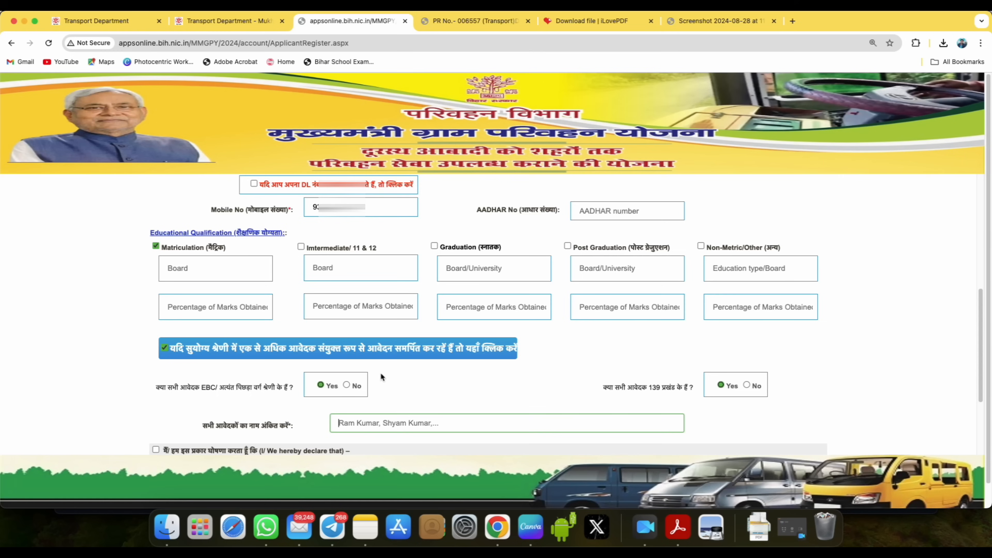
click(163, 348)
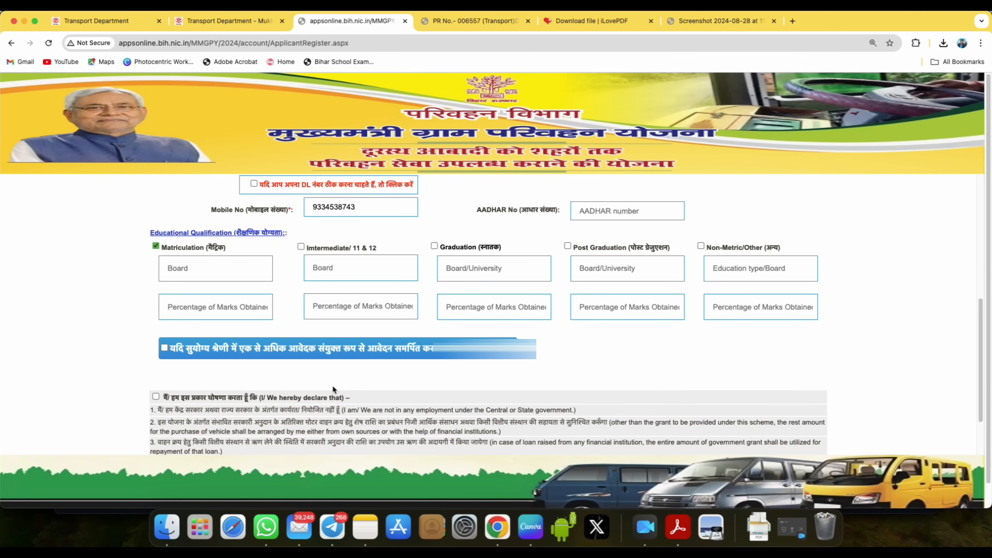
Accept the applicant declaration and save the registration form to proceed to document upload
scroll(333, 385, down, 3)
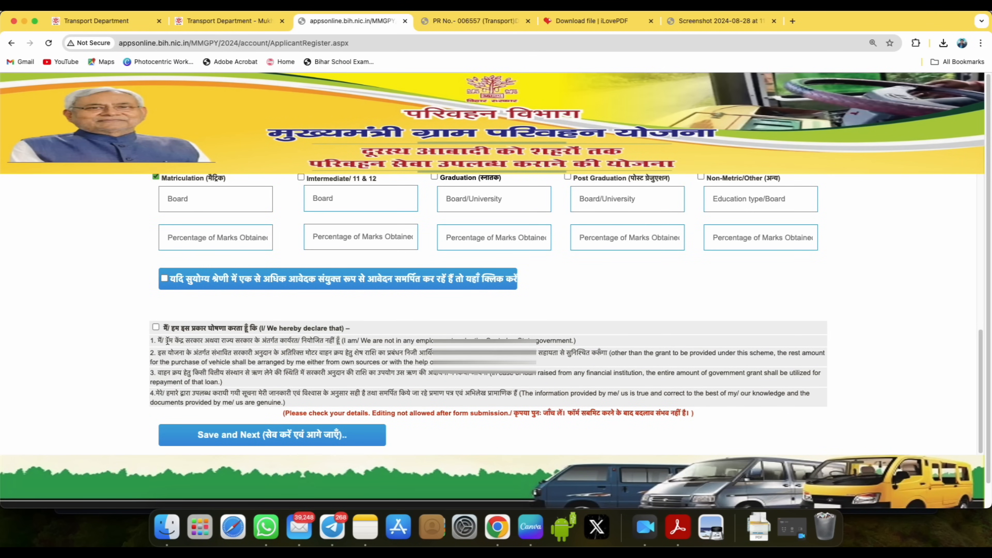
click(155, 326)
click(271, 436)
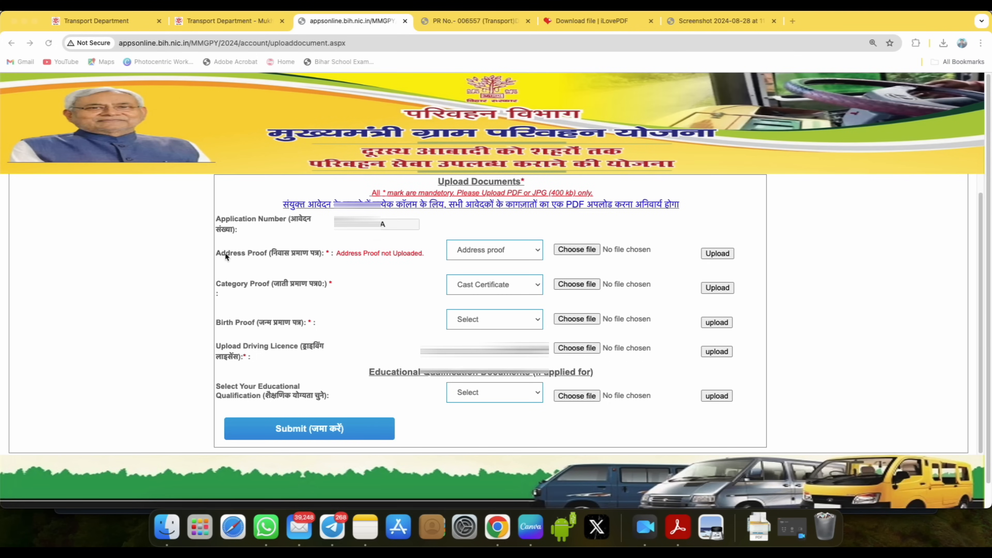
Highlight the address and category proof labels, and choose Voter ID Card as address proof and Cast Certificate as category proof
drag(273, 253, 315, 254)
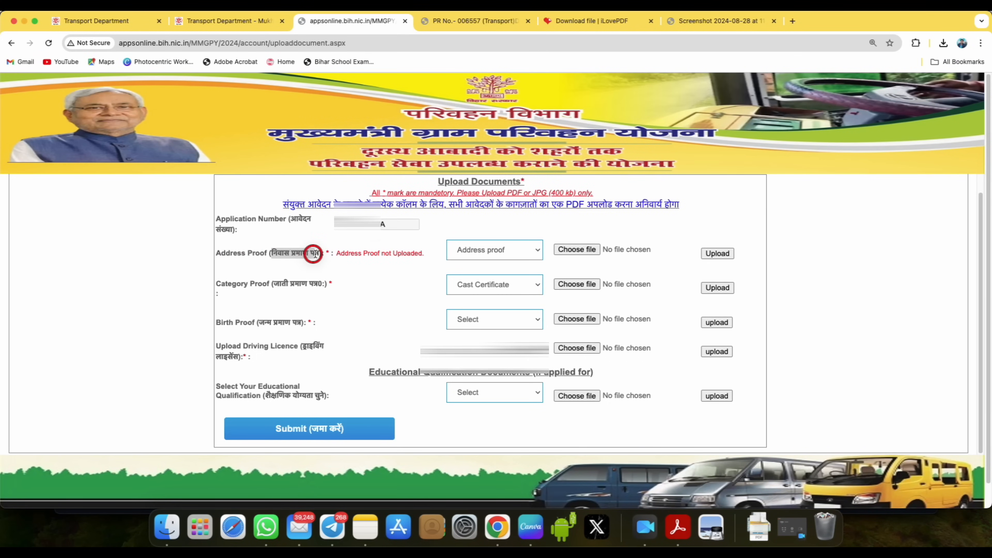
click(509, 250)
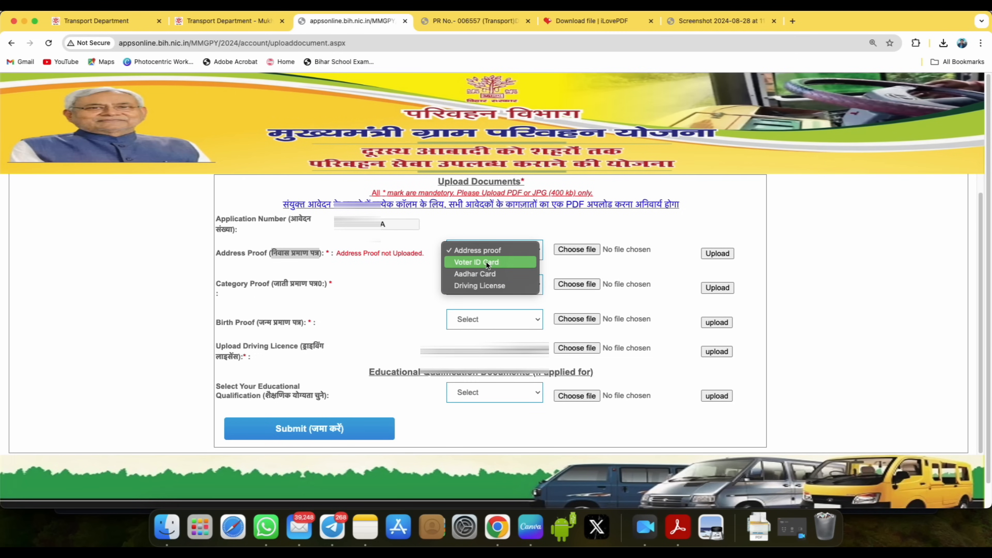
click(487, 255)
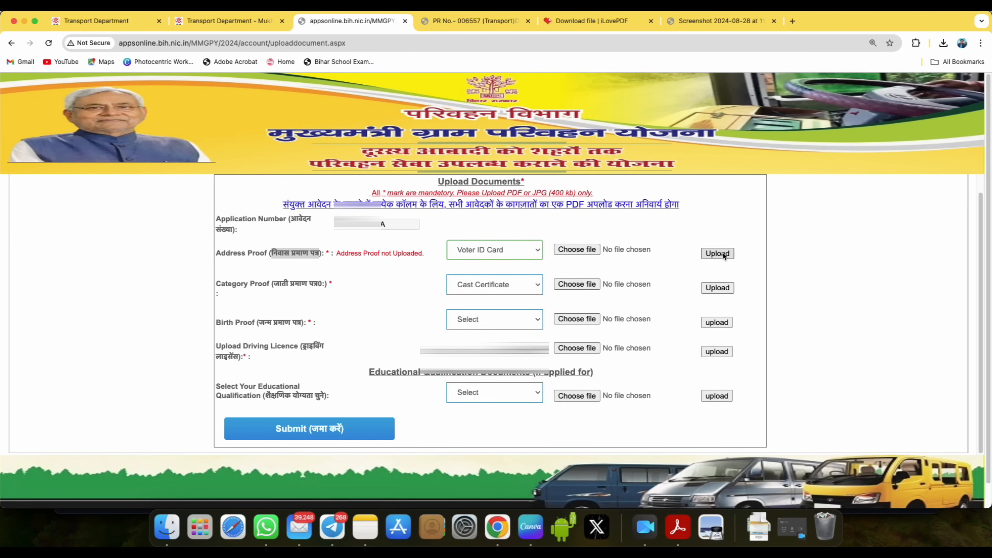
drag(217, 284, 272, 284)
click(477, 285)
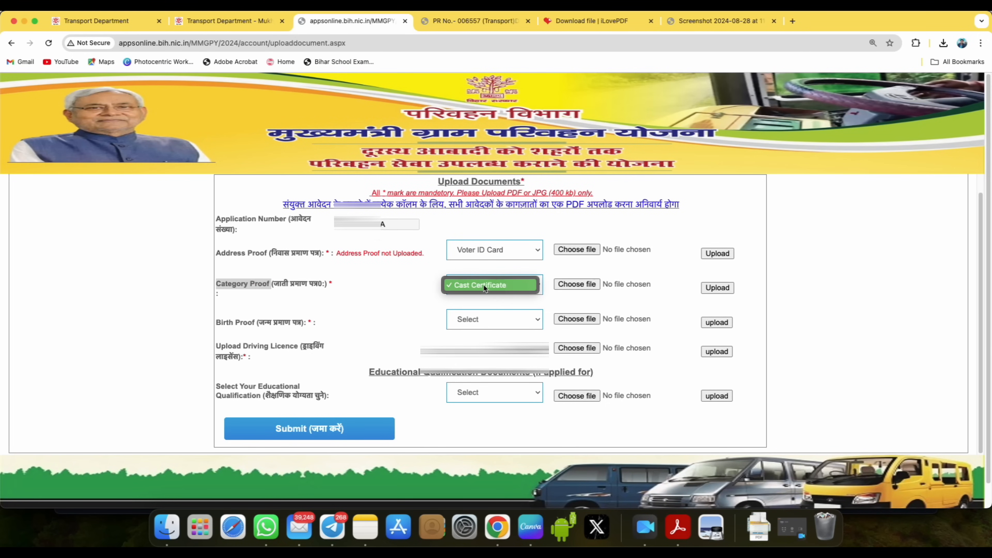
click(483, 286)
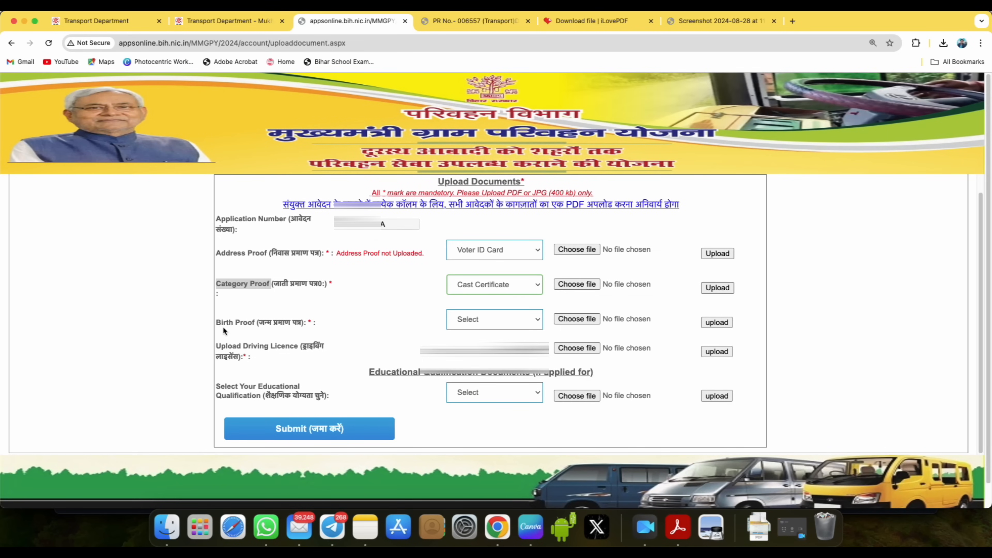
Choose AADHAR as the birth proof and Non-Matric/Any Other as the educational qualification document
drag(215, 323, 252, 323)
click(471, 321)
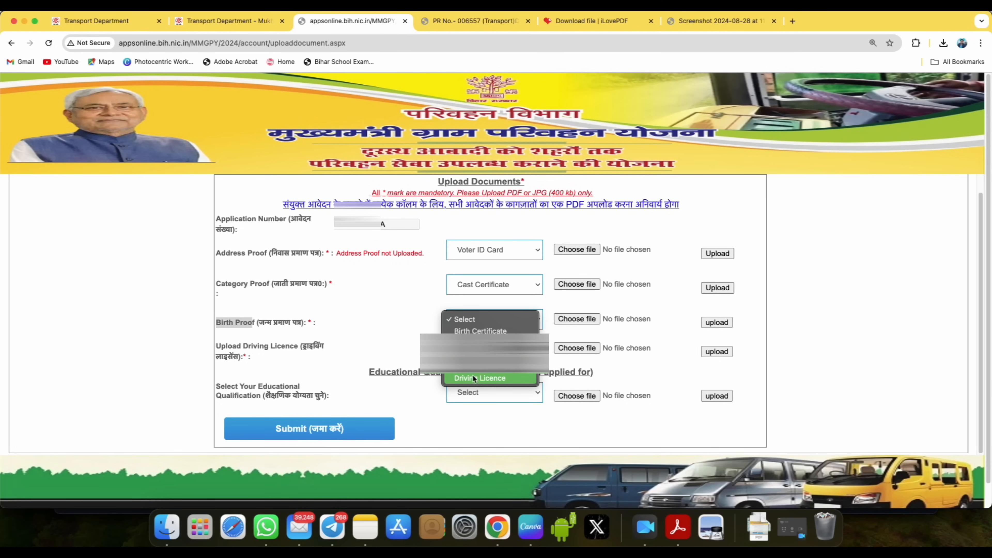
click(471, 343)
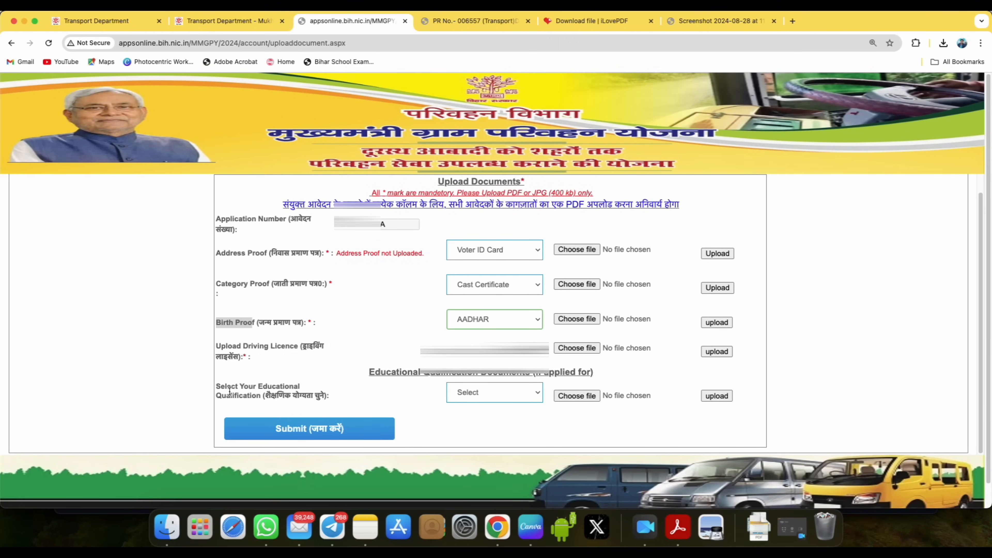
click(471, 394)
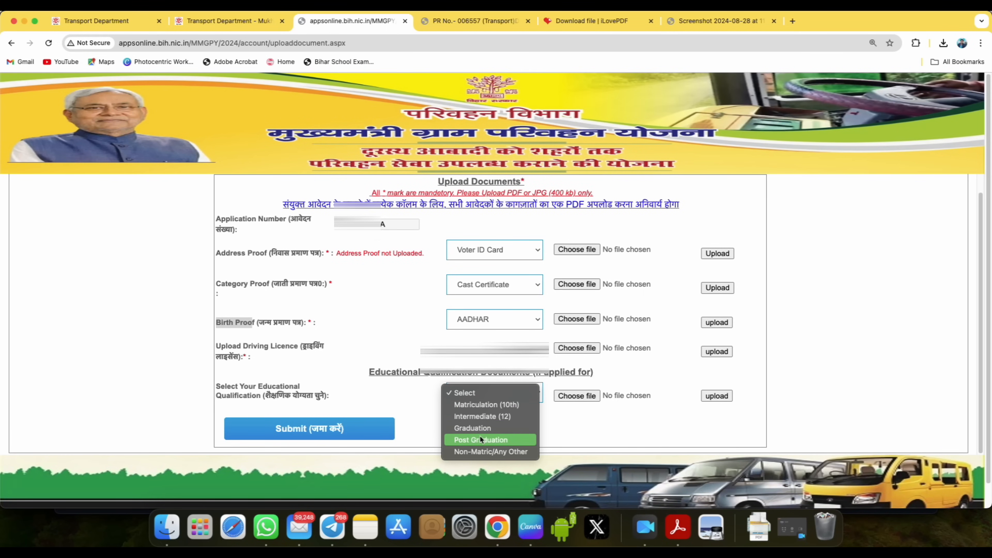
click(484, 449)
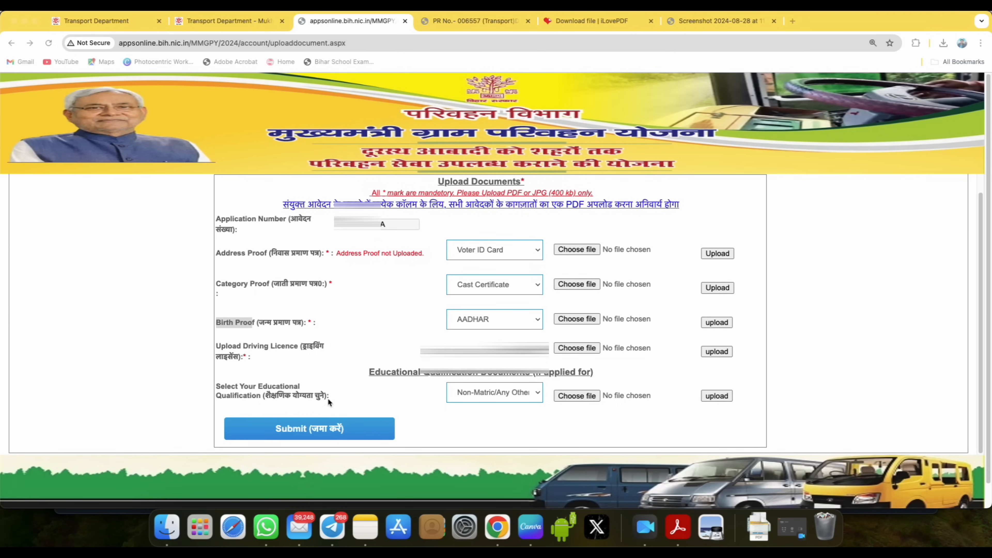
Switch to the PR No.- 006557 scheme notice PDF and examine its required documents and schedule table
click(468, 23)
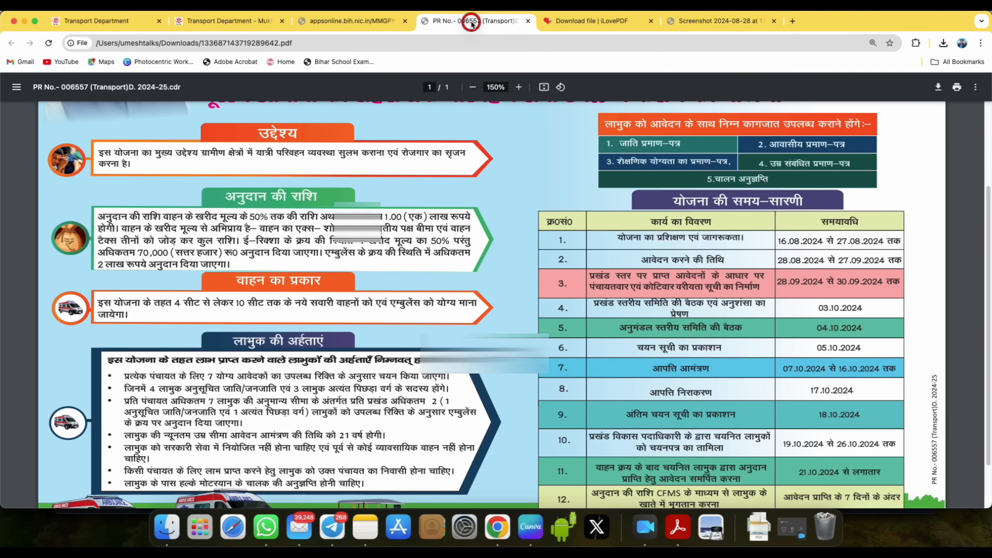
scroll(646, 284, down, 1)
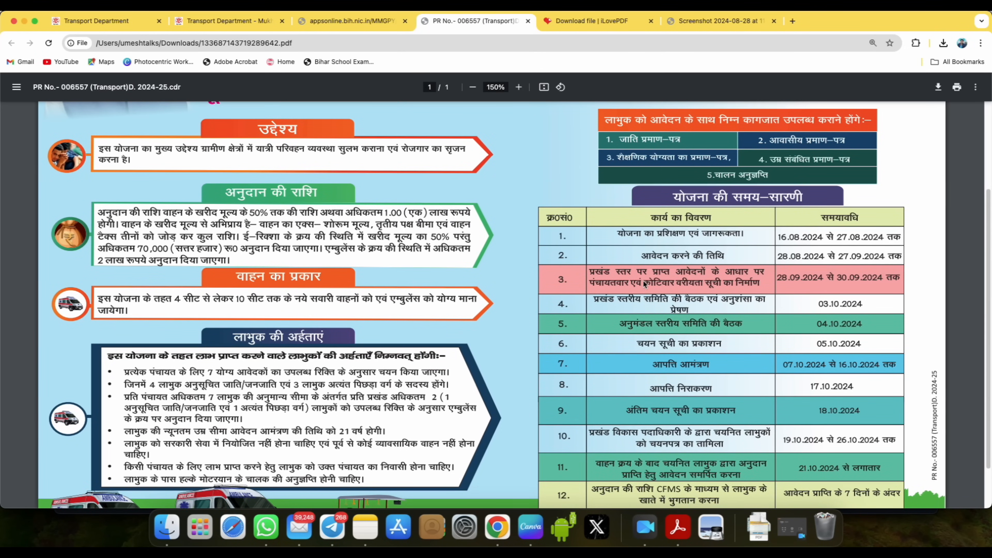